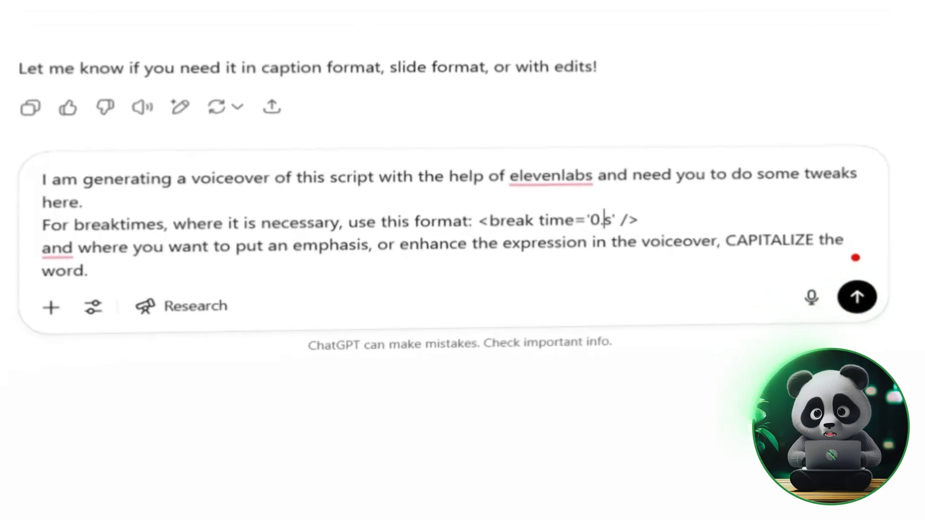
- Write a prompt asking to add <break time='0.3s' /> pauses and CAPITALIZE emphasised words in the voiceover script
type(".3s' />")
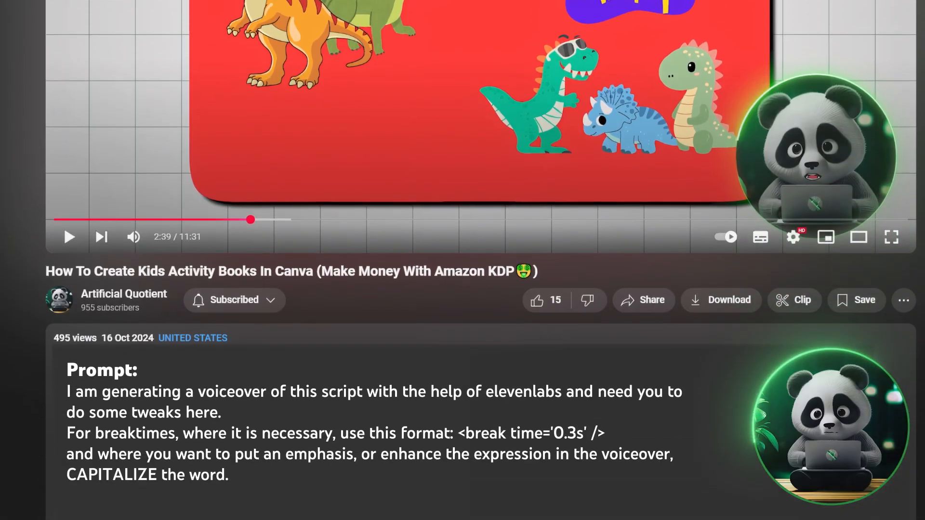
scroll(463, 260, "down", 5)
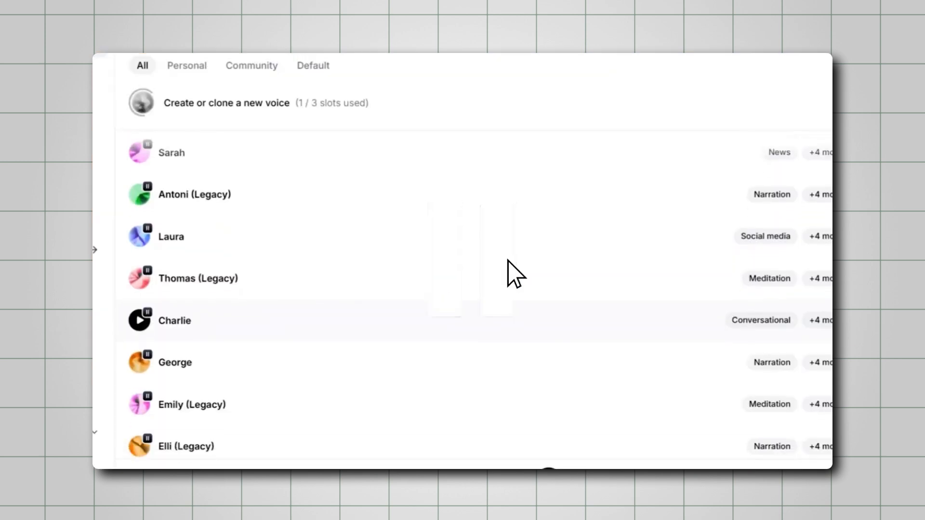
scroll(509, 270, "down", 3)
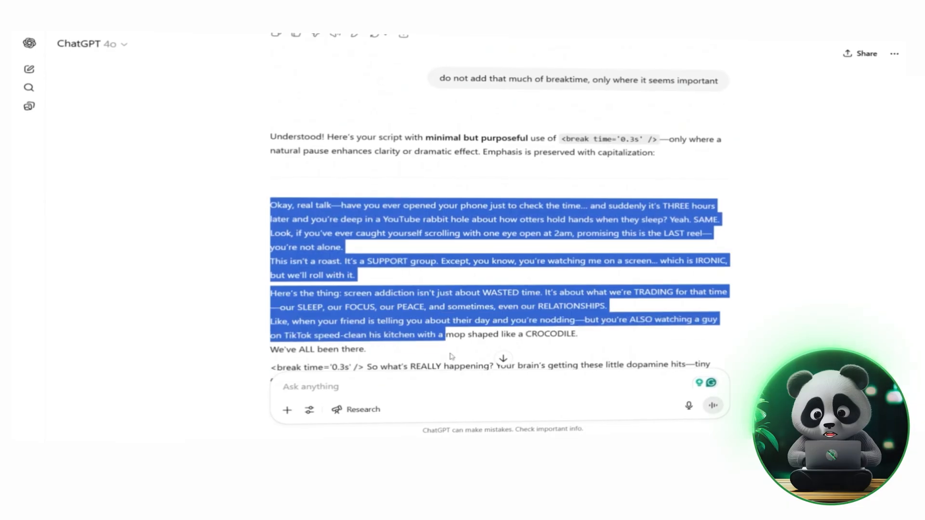
- Copy the reformatted script from the chat reply and paste it into the Text to Speech box
left_click_drag(502, 357, 438, 252)
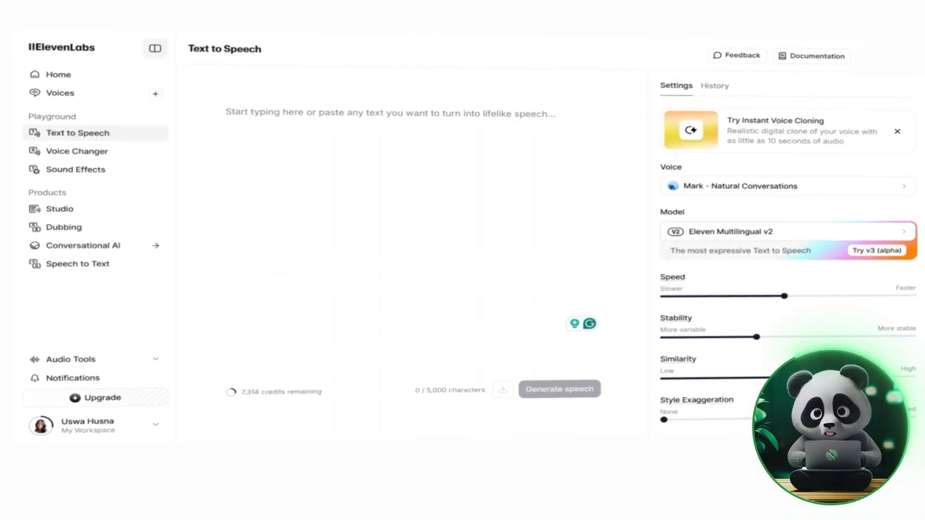
key("ctrl+v")
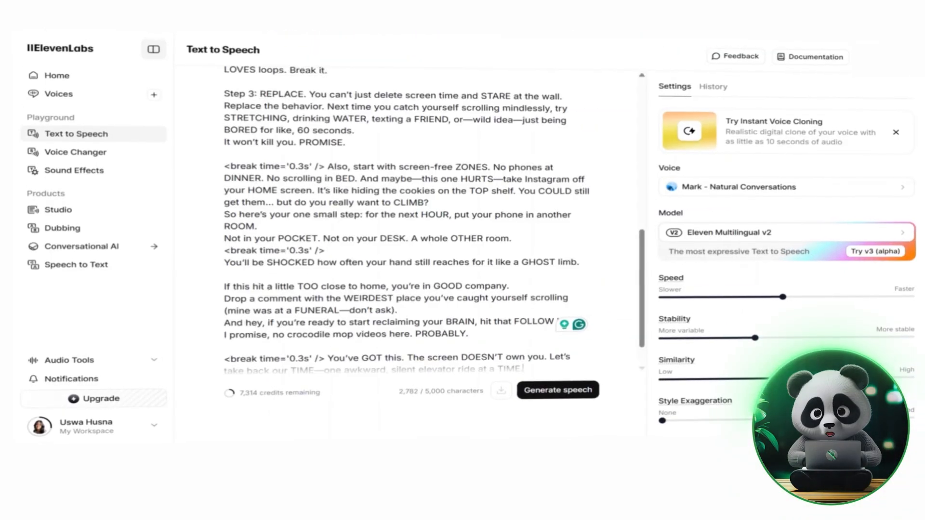
- Choose the Mark - Natural Conversations voice and generate speech from the pasted script
scroll(405, 217, "up", 15)
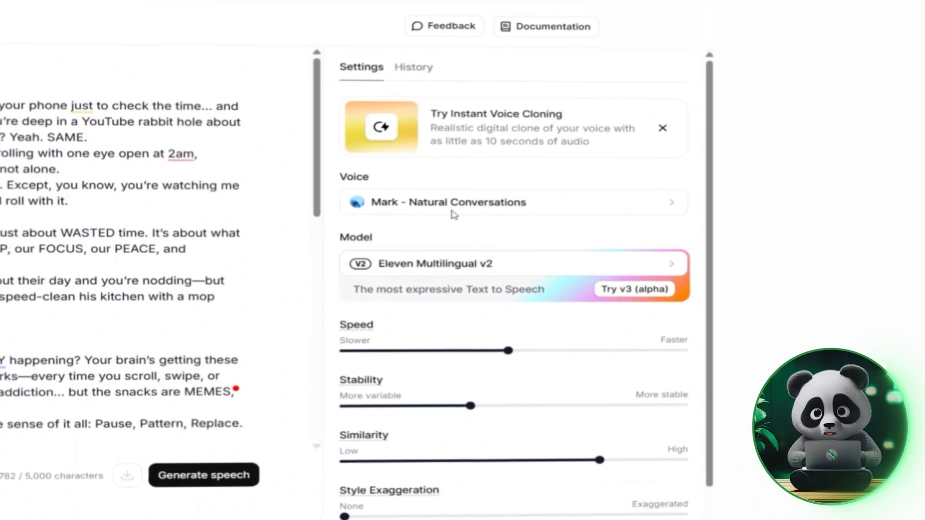
left_click(477, 202)
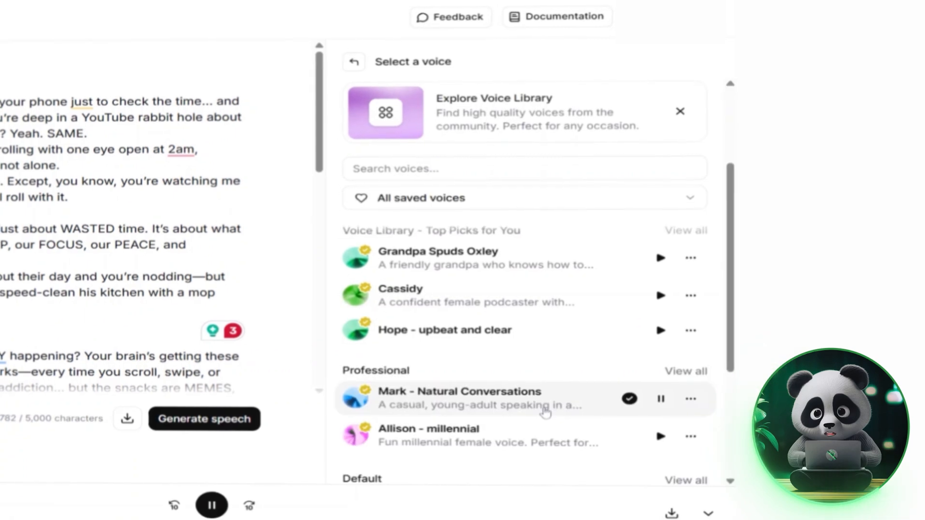
left_click(547, 411)
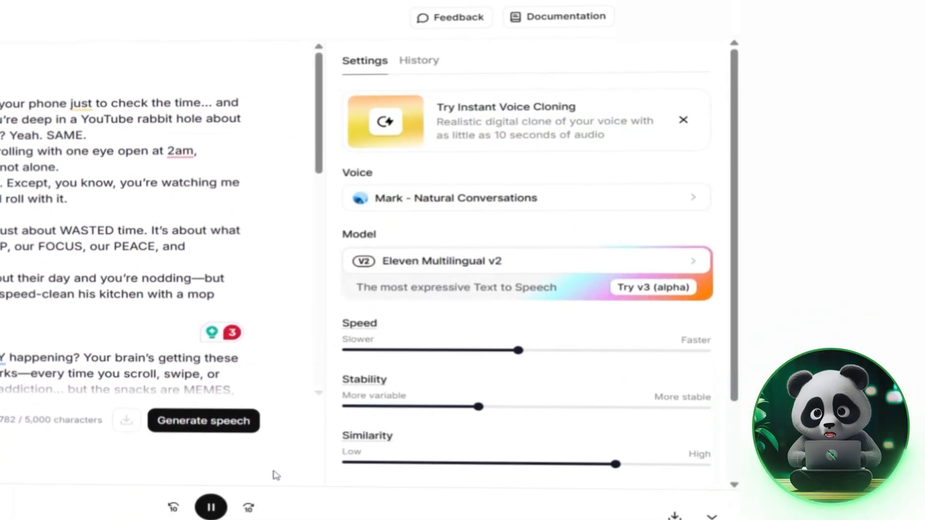
scroll(508, 468, "down", 3)
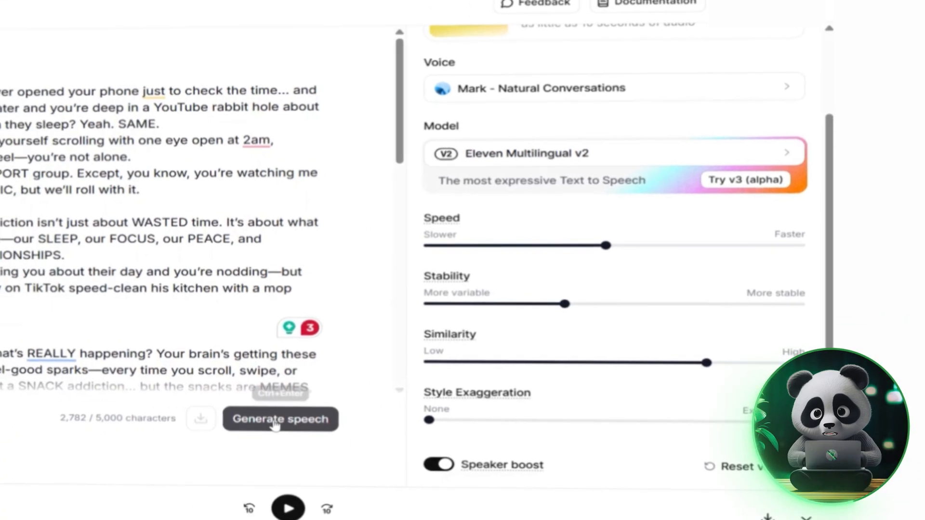
left_click(199, 426)
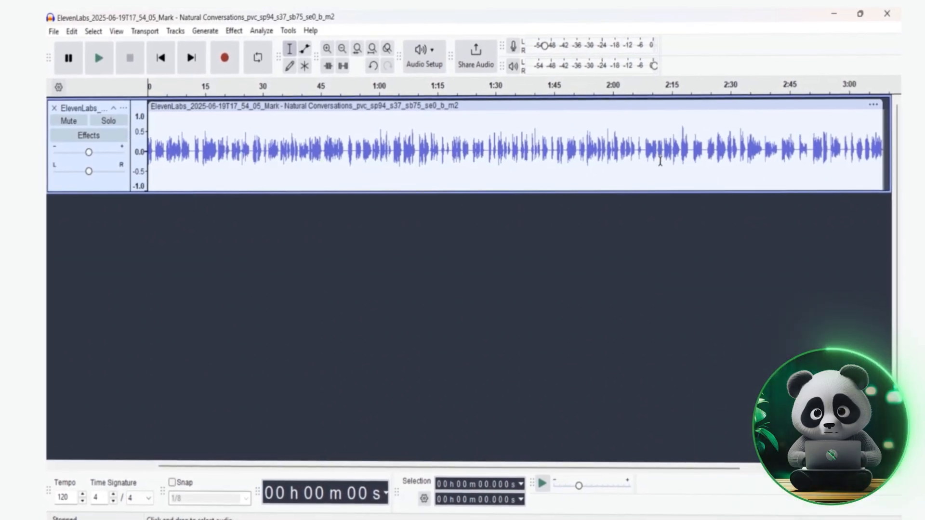
- Select the voiceover audio from about 24 s to the end of the track and delete it
left_click_drag(236, 144, 700, 143)
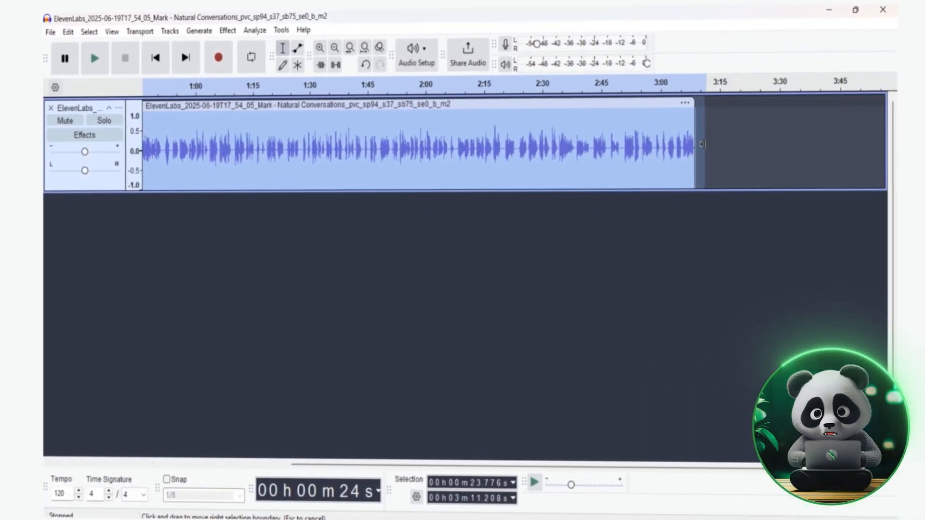
key("Delete")
- Delete the silent pause between about 1.0 s and 1.9 s at the start of the voiceover
scroll(690, 136, "left", 5)
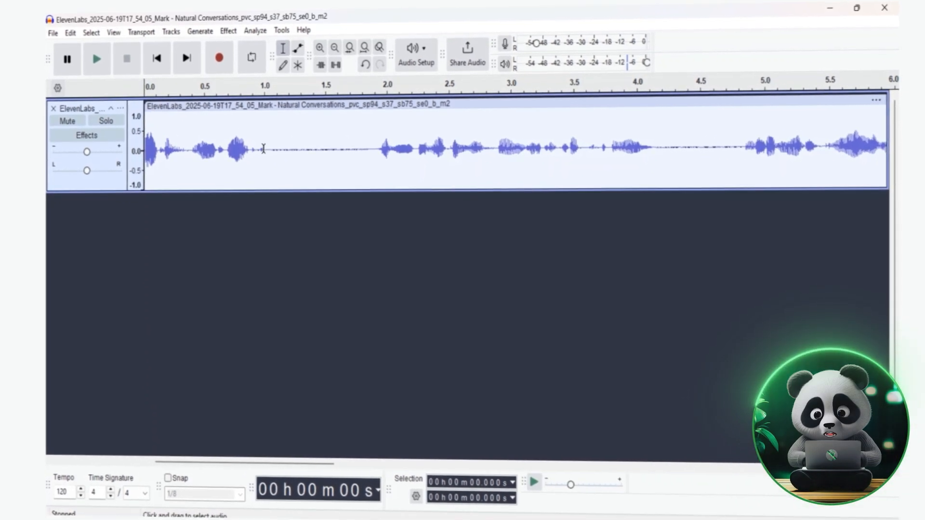
left_click_drag(266, 150, 377, 155)
key("Delete")
- Trim out the following silent pauses between phrases, around 2.5–3.2 s and 6.9–7.2 s
scroll(533, 160, "right", 3)
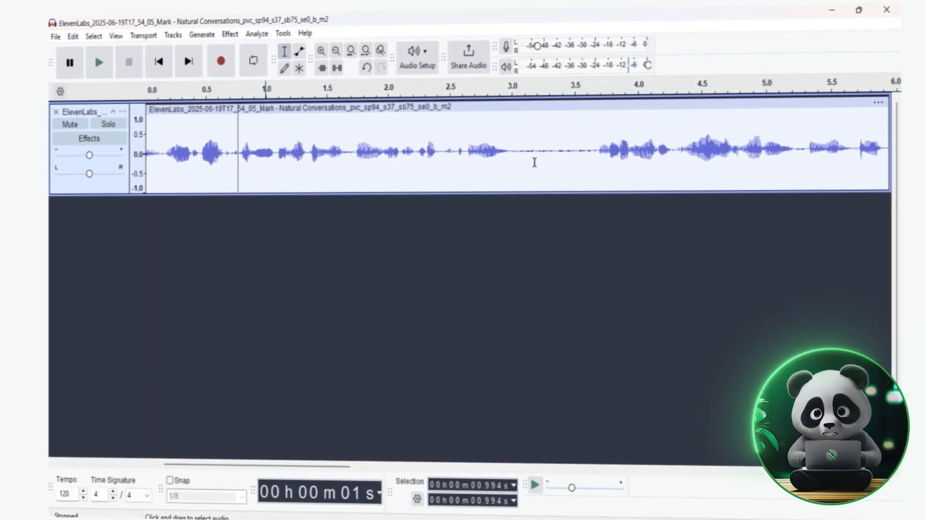
left_click_drag(440, 154, 517, 158)
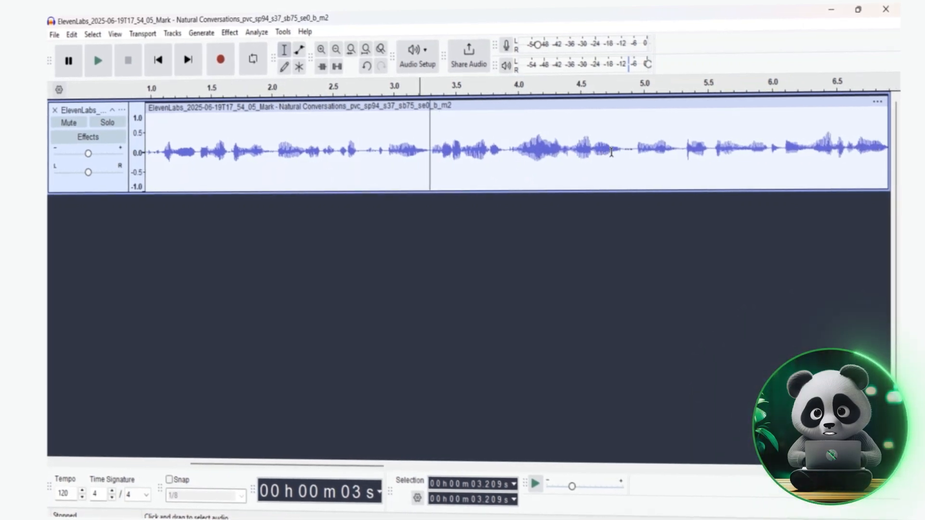
scroll(611, 152, "right", 5)
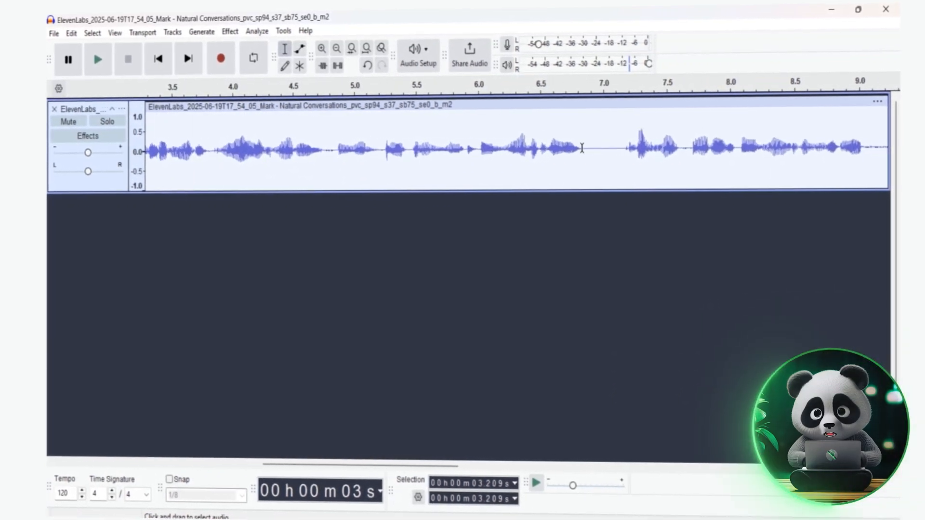
left_click_drag(582, 149, 624, 155)
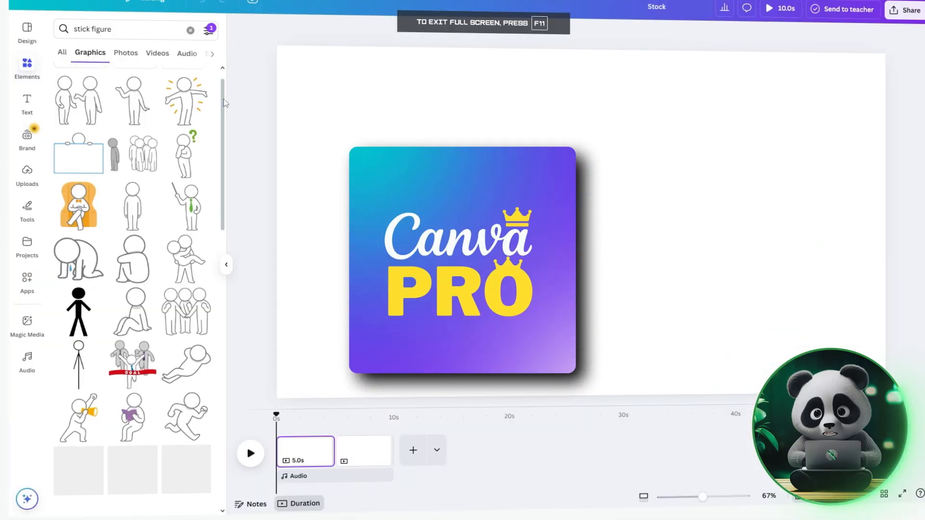
- Create a new design using the Youtube Video Chapter 1920 × 1080 px format
left_click_drag(223, 99, 233, 229)
scroll(232, 229, "down", 5)
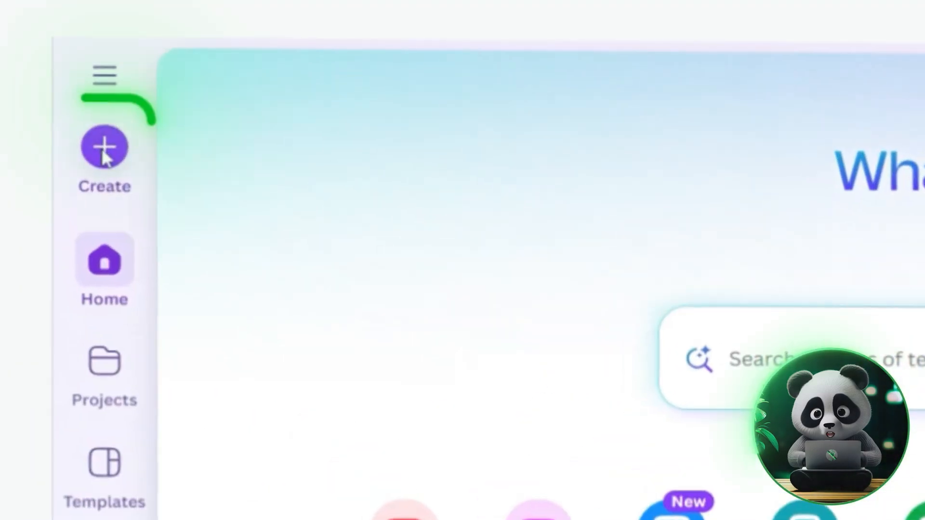
left_click(105, 153)
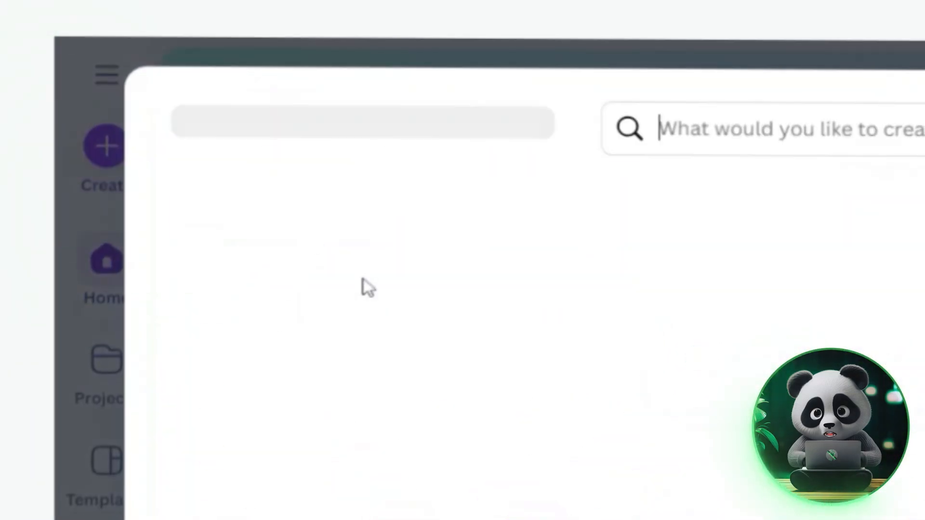
type("hapter")
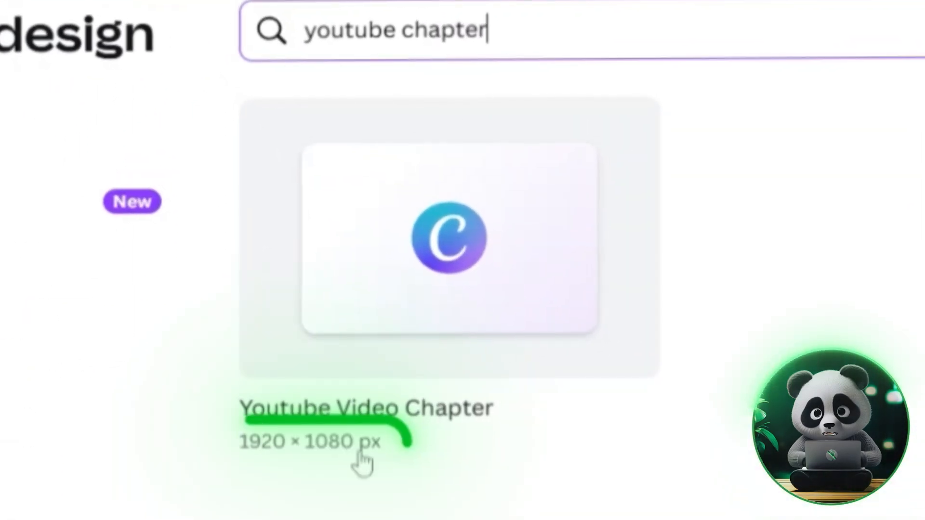
left_click(457, 307)
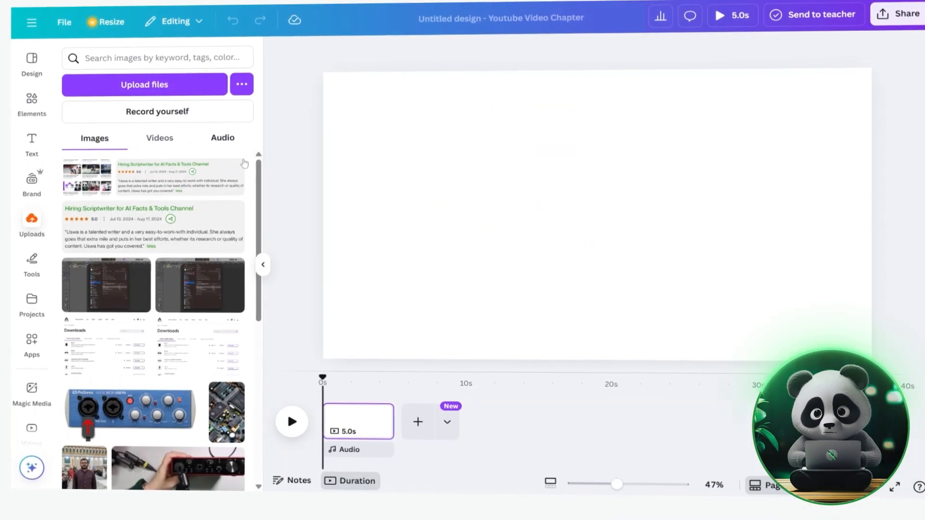
left_click(222, 138)
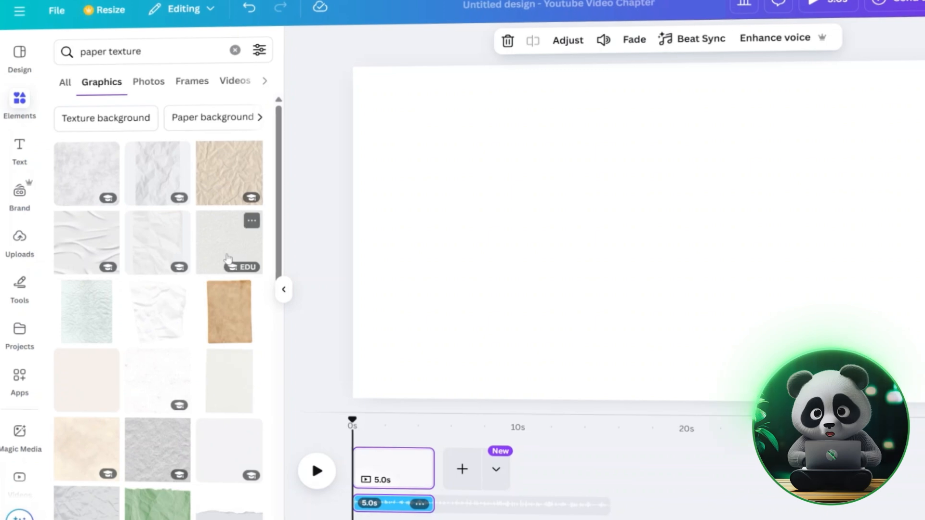
- Add a cream paper-texture graphic and stretch it to cover the whole page as a background
scroll(207, 431, "down", 8)
scroll(207, 431, "up", 5)
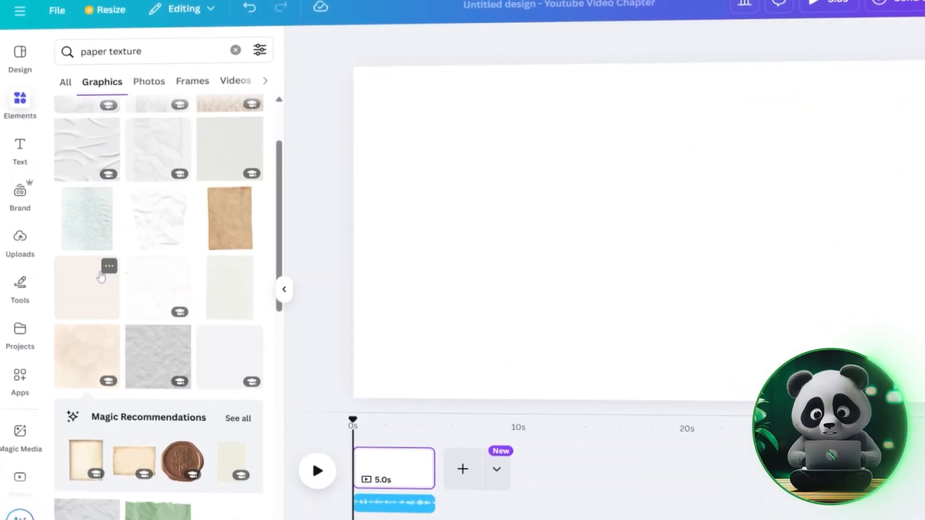
left_click(99, 272)
left_click_drag(523, 239, 355, 250)
left_click_drag(812, 236, 886, 262)
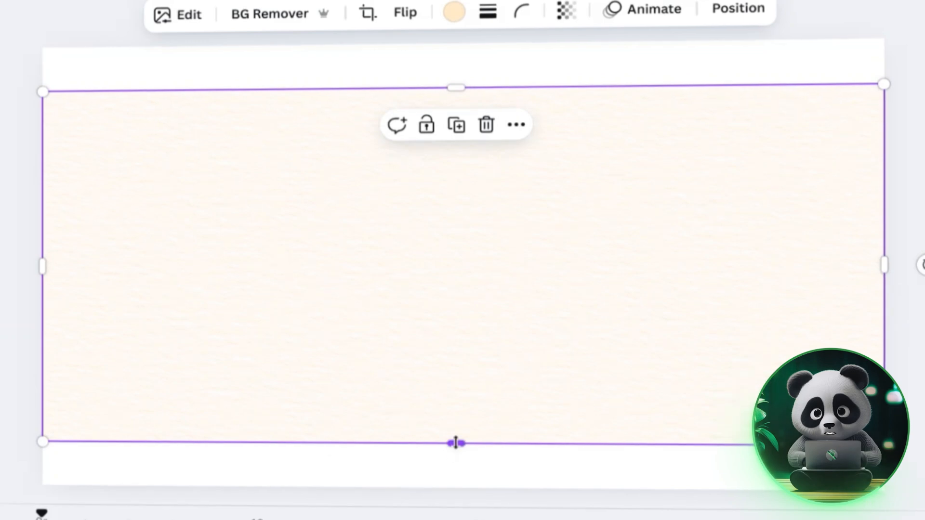
left_click_drag(456, 443, 456, 485)
left_click_drag(456, 87, 456, 53)
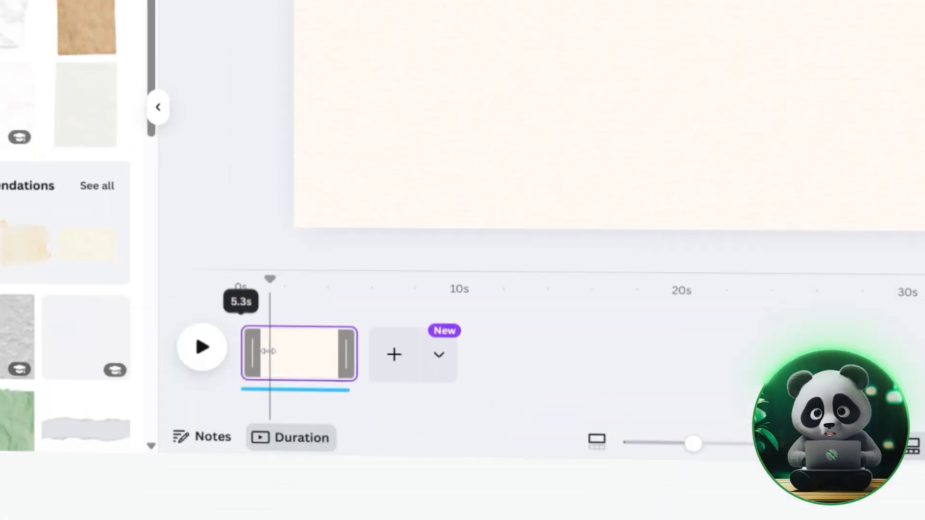
- Lengthen the page's duration in the timeline to about 15.6 s
left_click_drag(268, 351, 257, 351)
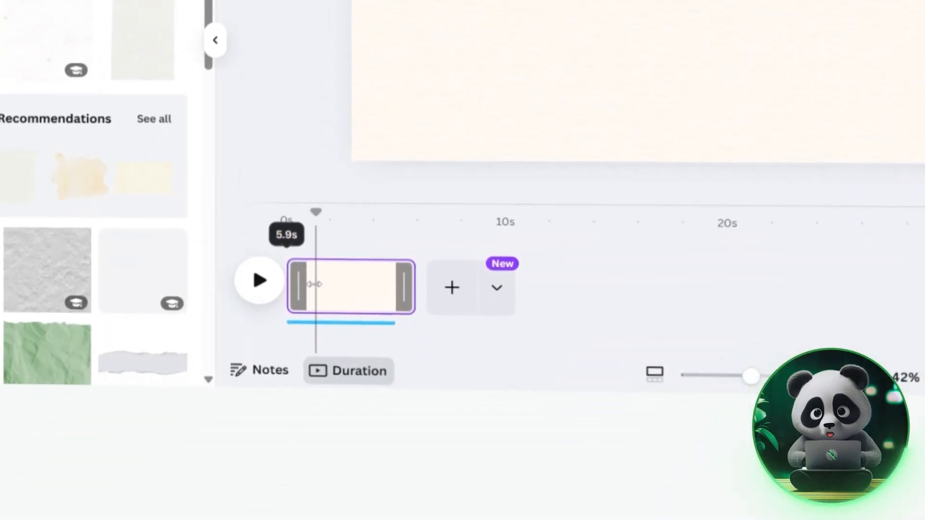
left_click_drag(314, 284, 314, 284)
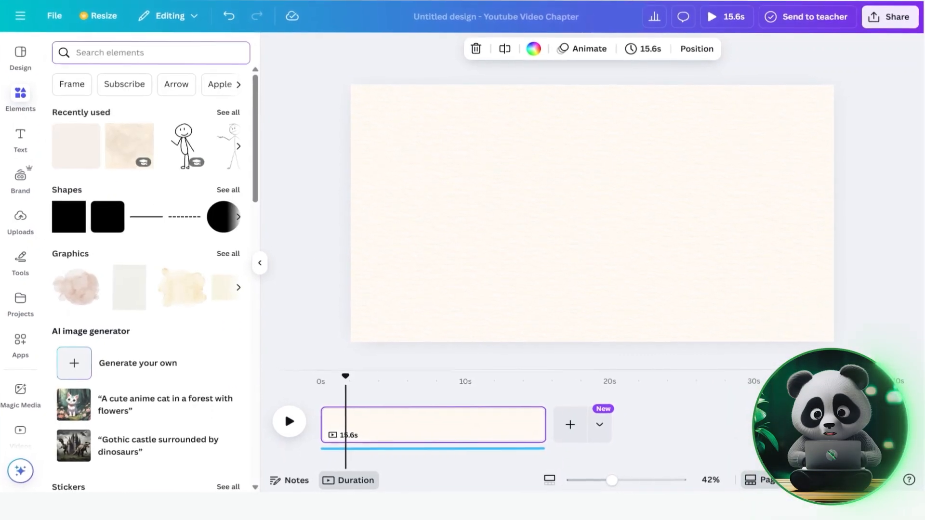
type("zde")
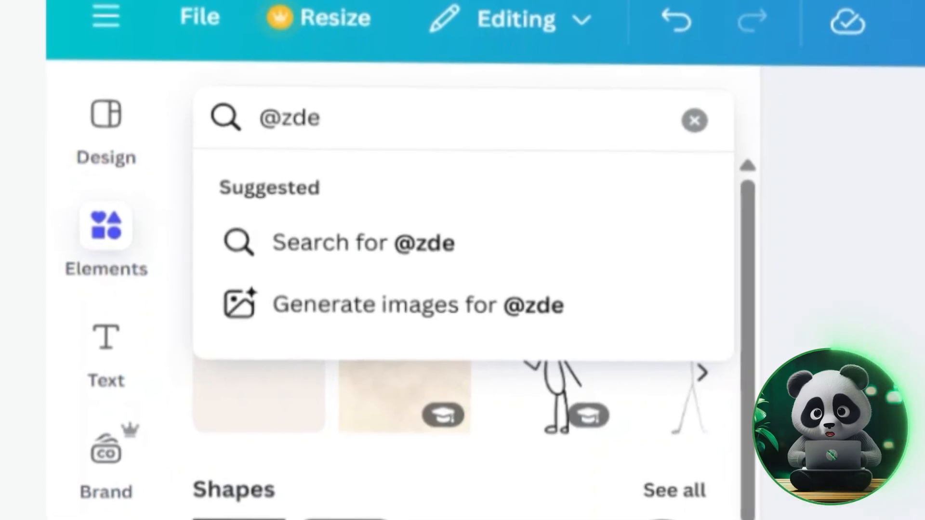
type("neksasek")
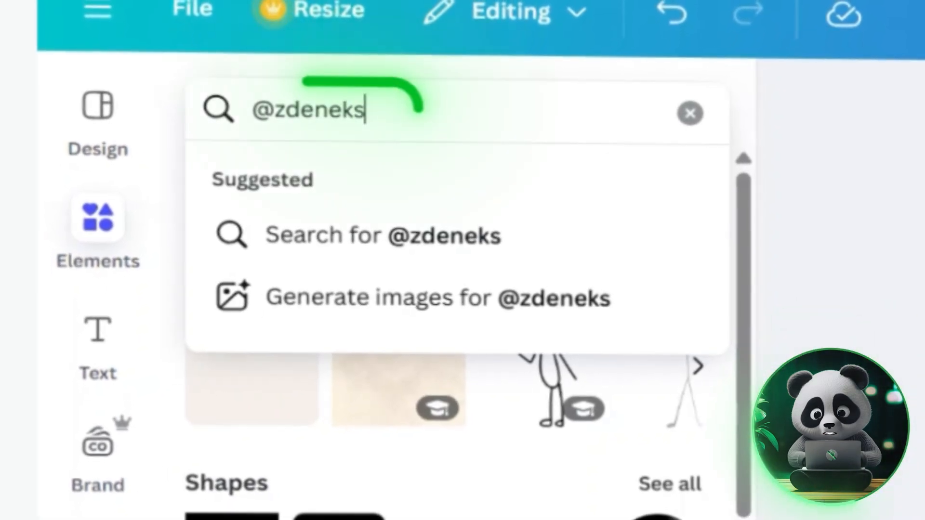
key("Return")
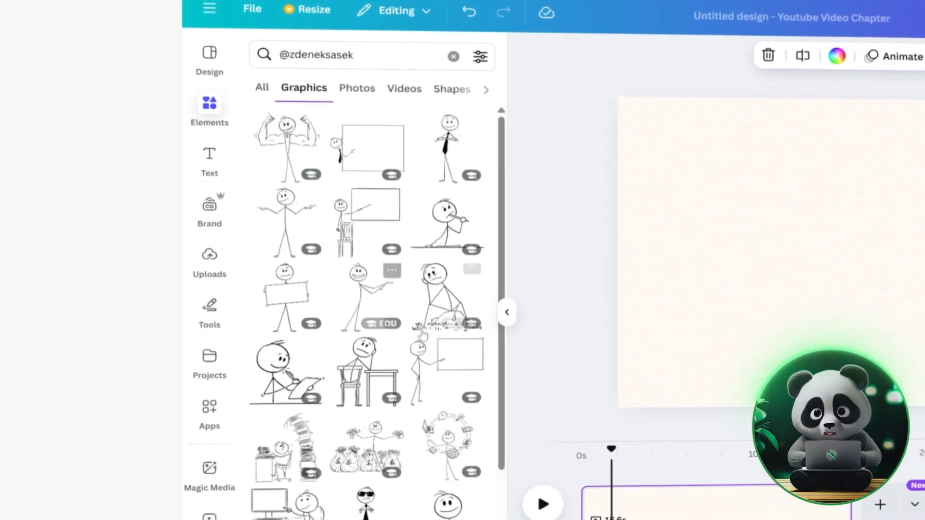
scroll(422, 334, "down", 5)
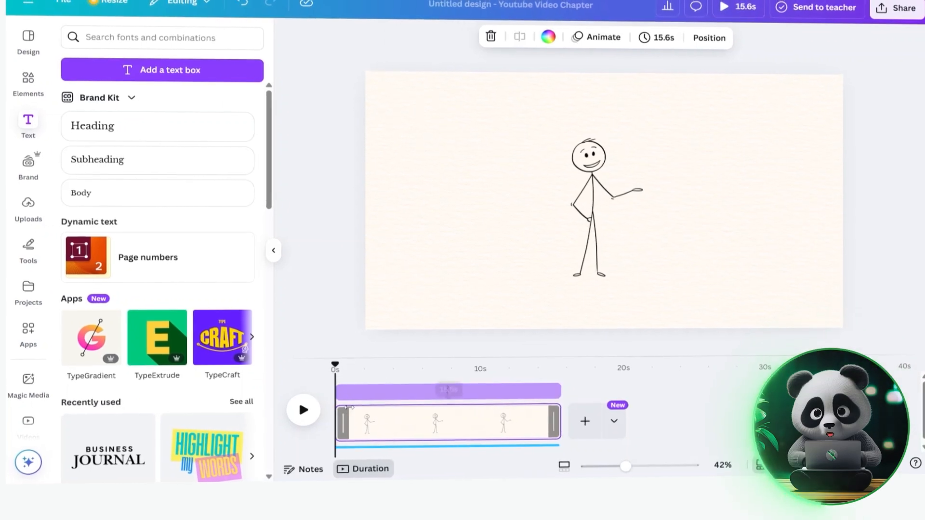
- Split the page in the timeline at about 0.8 s
right_click(360, 423)
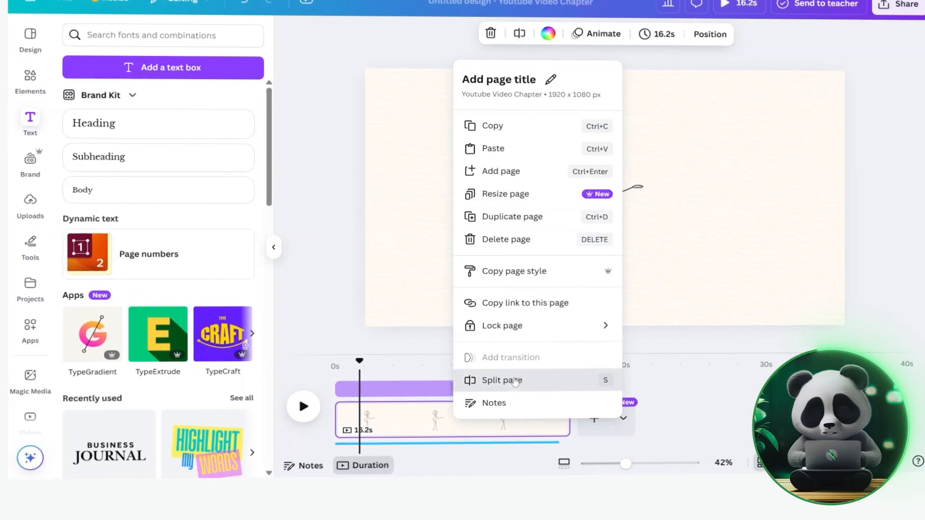
left_click(530, 380)
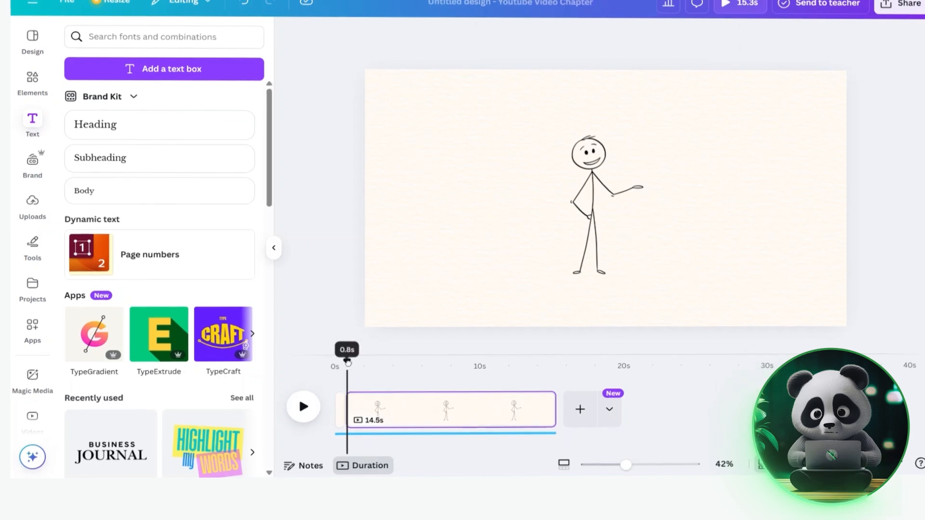
- Add a heading reading "Okay, real talk!" and set its font to Comic Sans
left_click(96, 126)
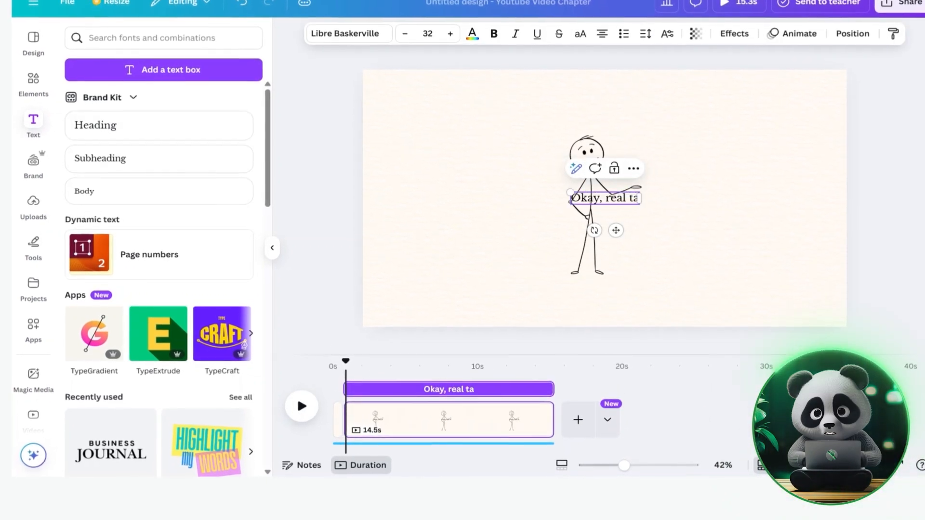
type("comic sans")
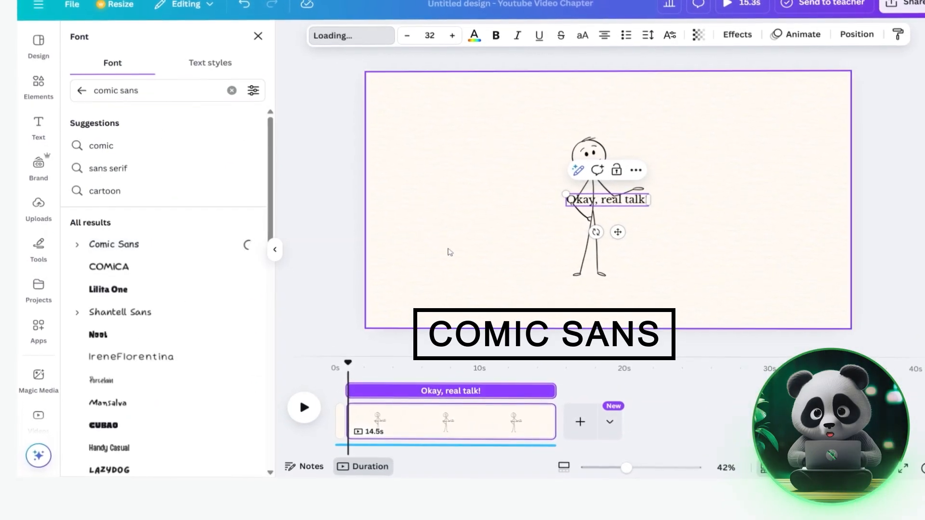
left_click(114, 242)
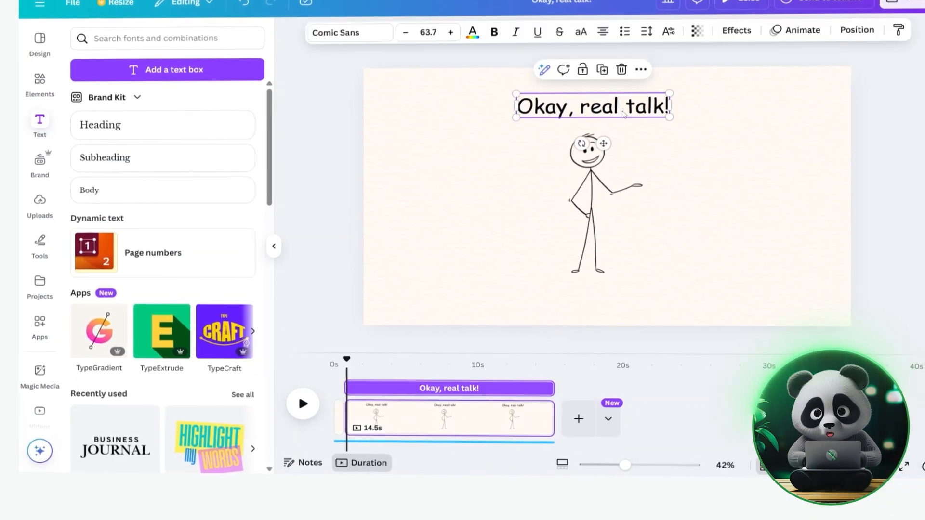
- Resize the "Okay, real talk!" heading smaller above the stick figure and reselect it
left_click_drag(672, 118, 598, 106)
left_click(912, 182)
left_click(592, 106)
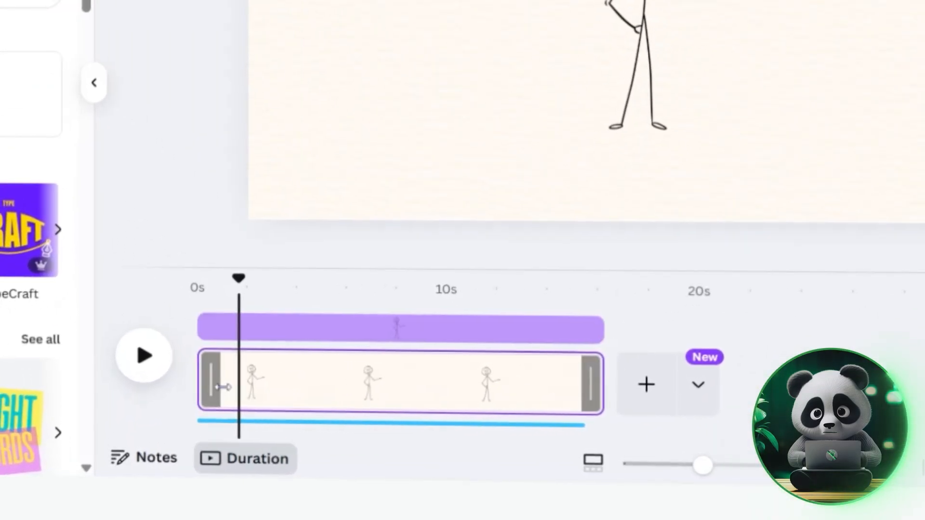
- Split the page in the timeline at about 1.7 s
right_click(223, 387)
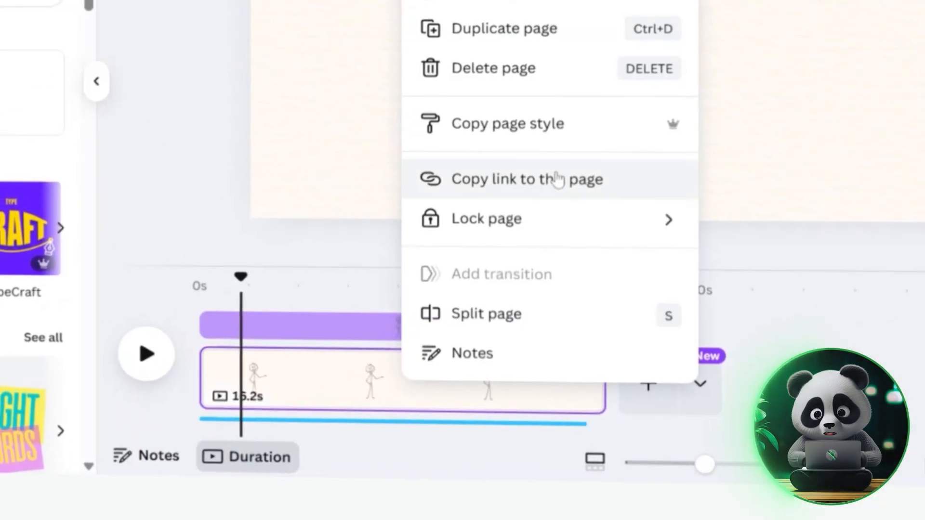
left_click(505, 313)
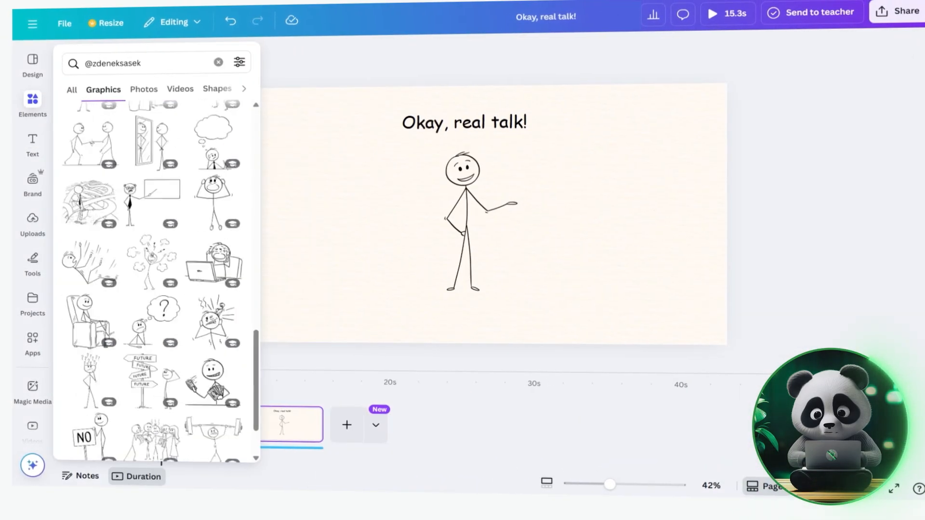
- Build the next scene with a phone-using stick figure and a cloud outline thought bubble holding a clock beside its head
scroll(154, 279, "down", 10)
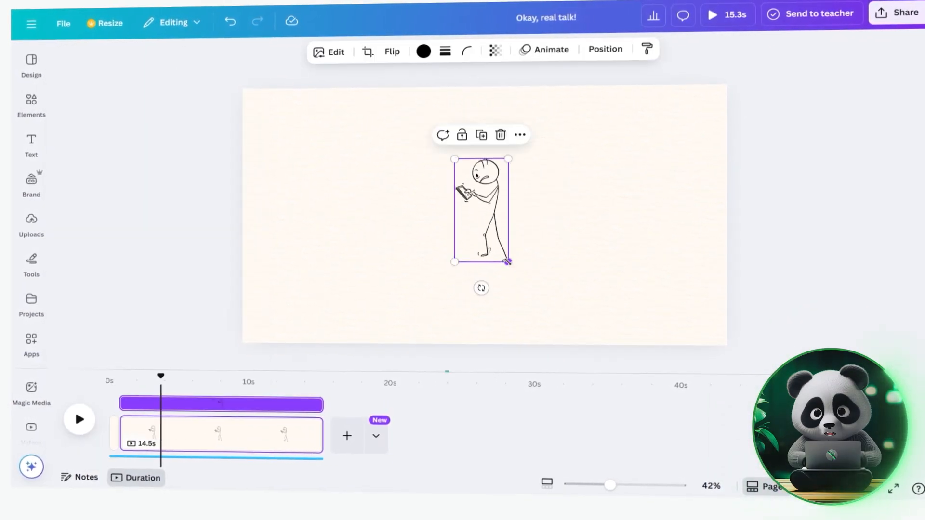
left_click_drag(502, 228, 535, 233)
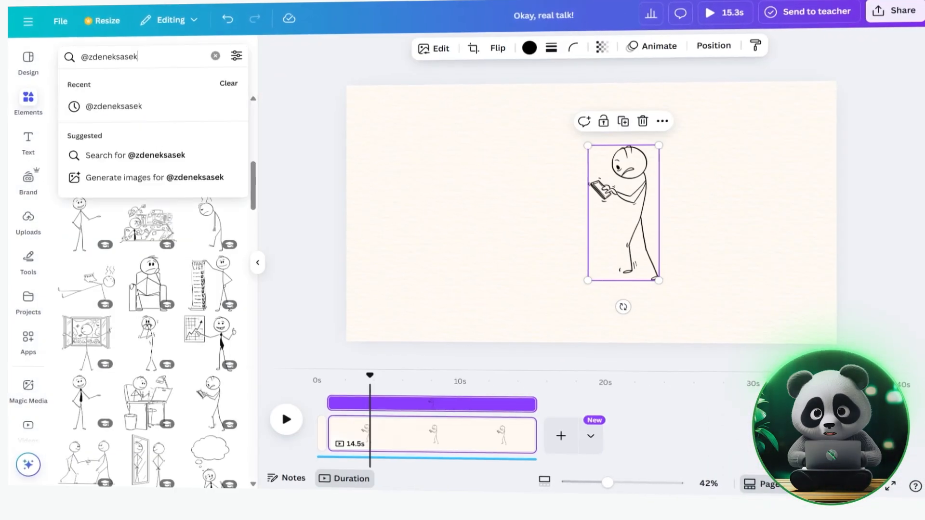
left_click(152, 115)
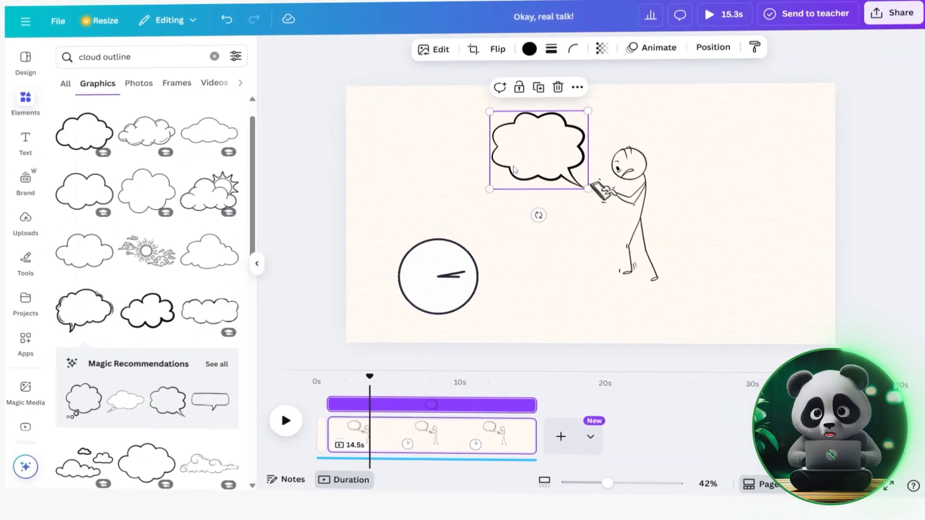
left_click(450, 278)
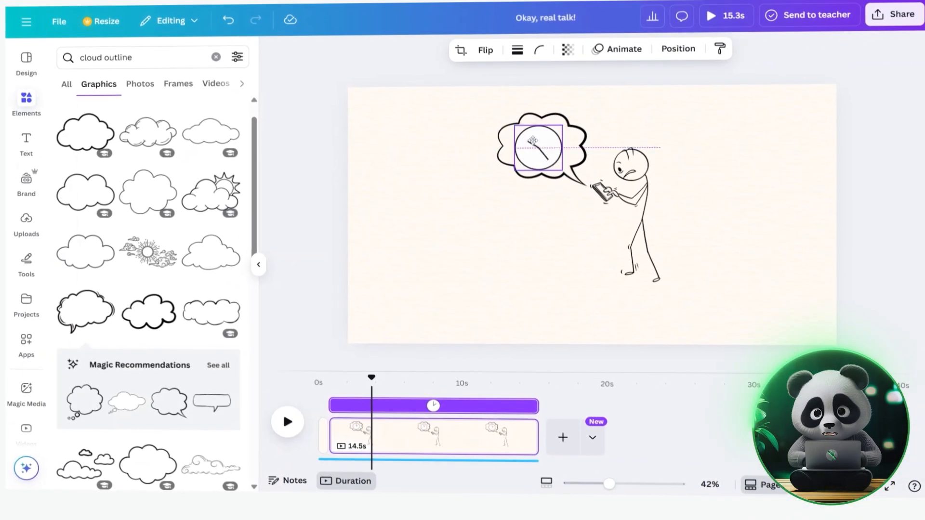
left_click(288, 422)
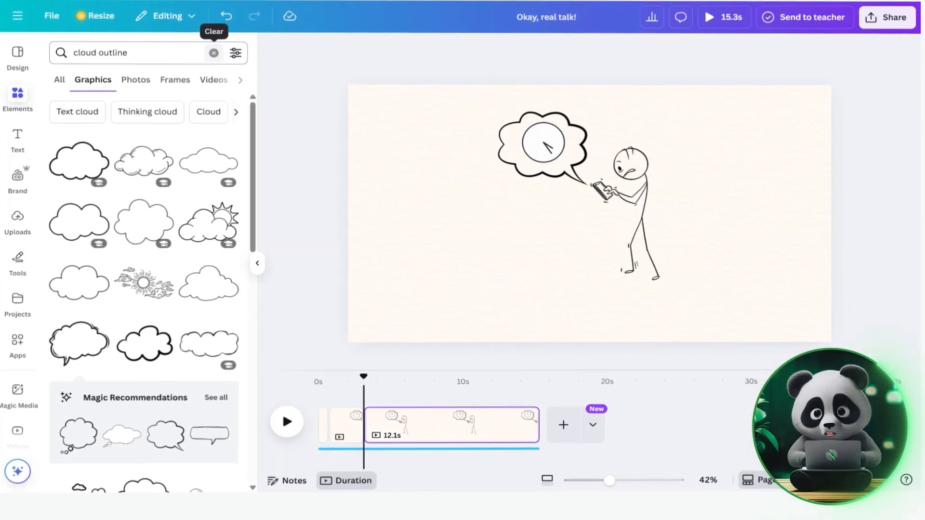
left_click(213, 52)
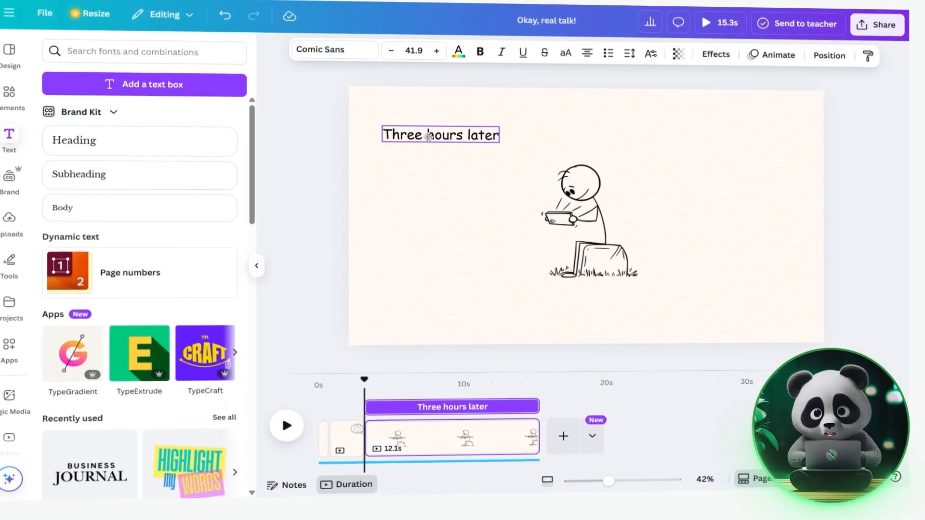
- Move the "Three hours later" caption to the top-left and give it the Pan animation on enter only
mouse_move(424, 128)
left_mouse_down()
mouse_move(422, 119)
mouse_move(417, 130)
mouse_move(422, 122)
left_mouse_up()
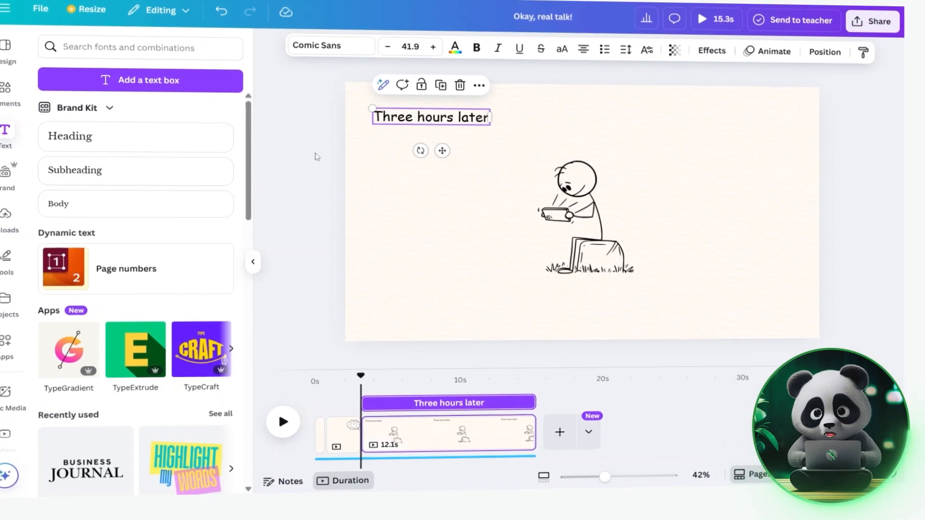
left_click(774, 53)
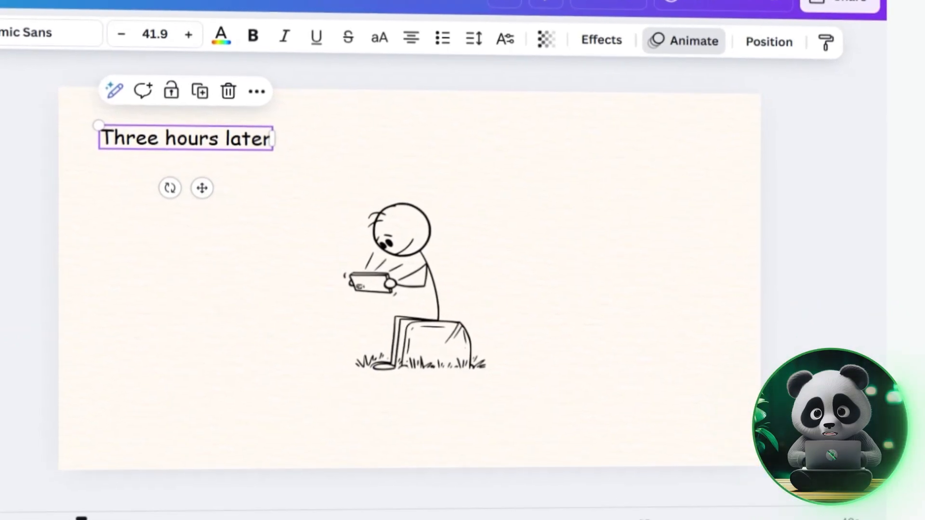
left_click(684, 42)
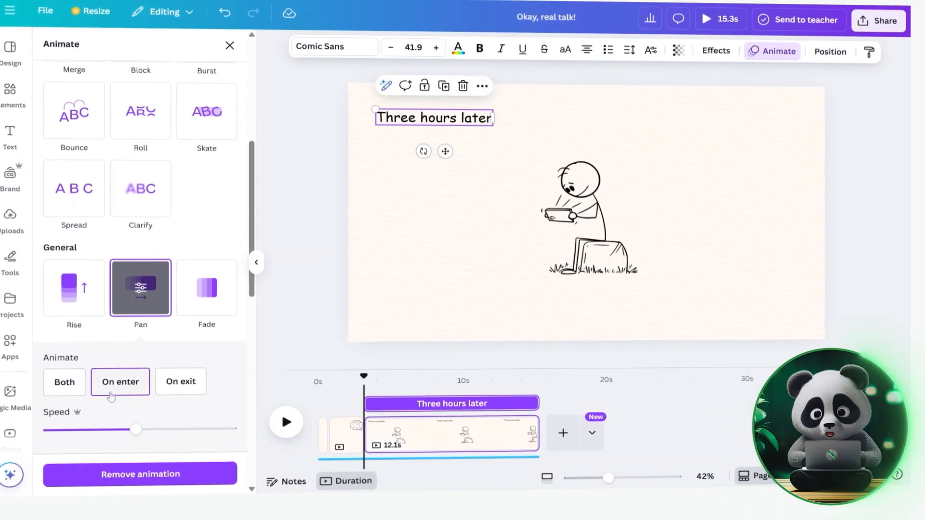
left_click(124, 389)
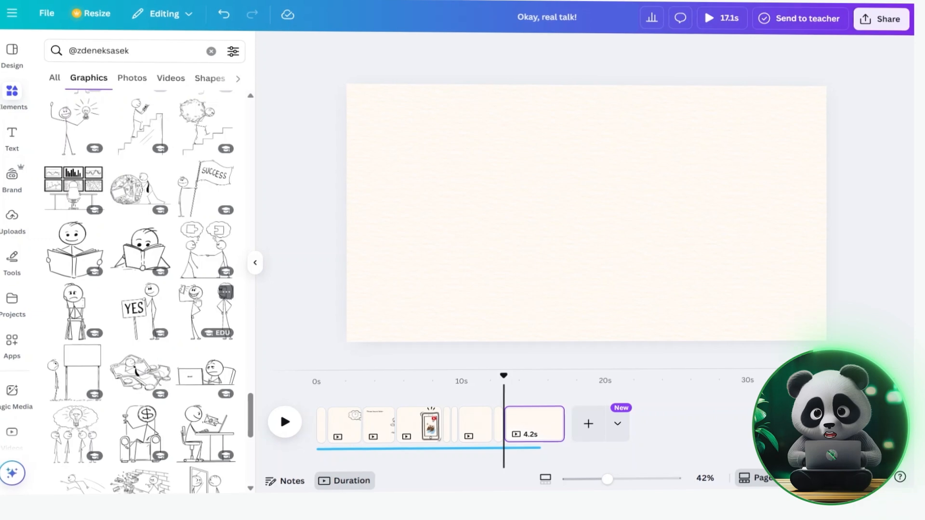
- Place a stick-figure graphic on the blank page and play the video from the start to preview it
left_click(207, 313)
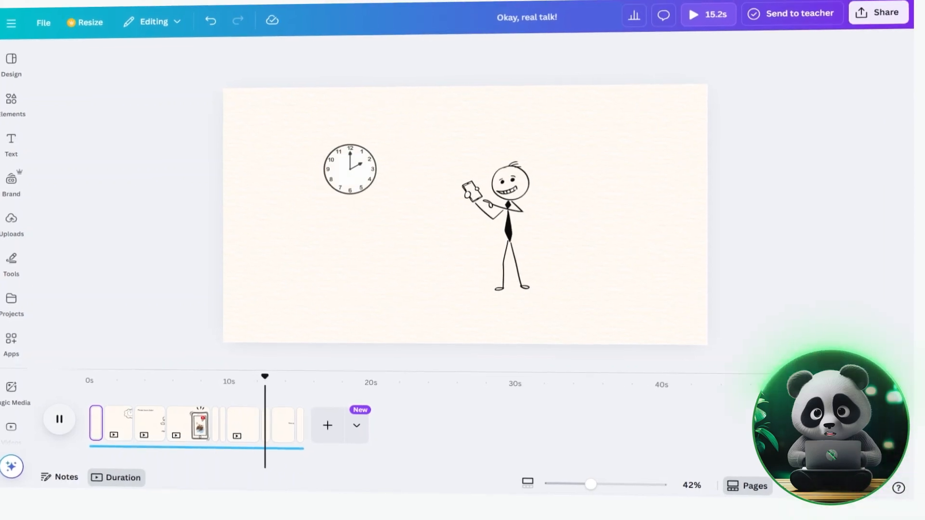
left_click(56, 415)
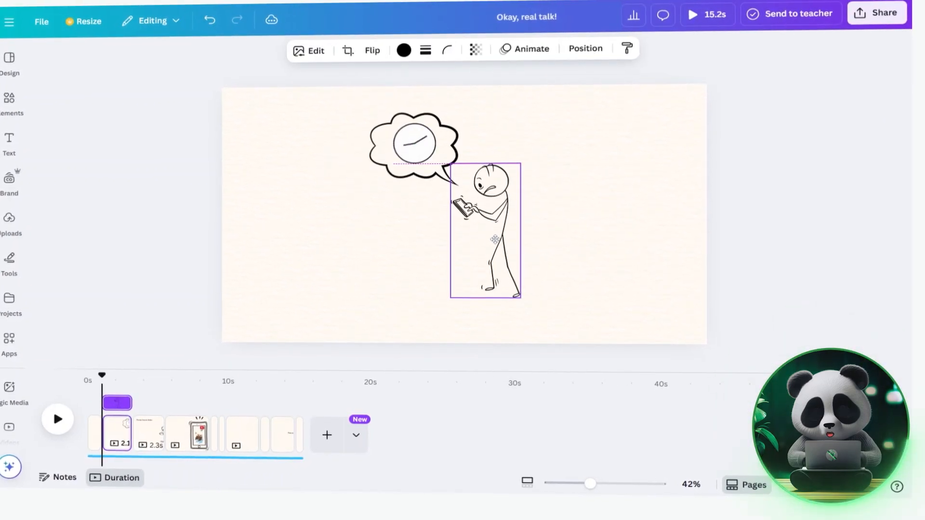
left_click(53, 411)
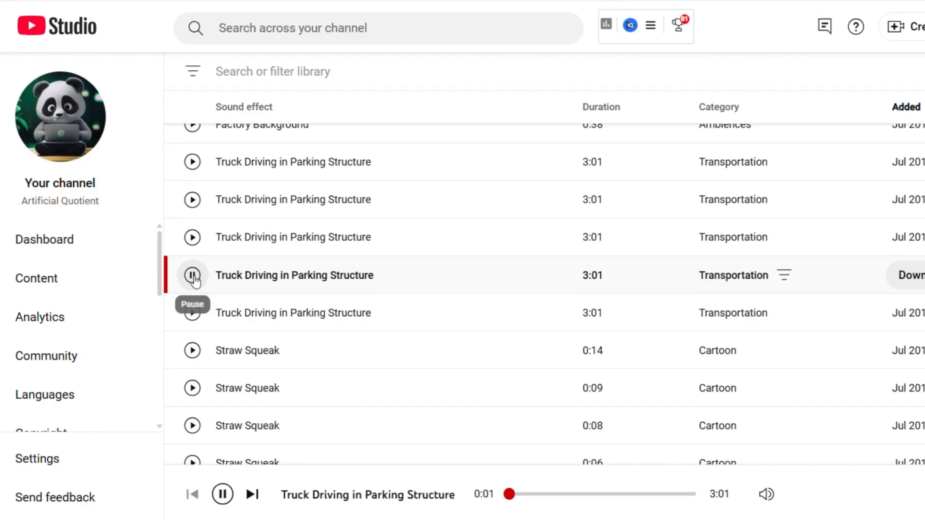
- Browse the Happy category of the audio library for background music
left_click(194, 277)
scroll(374, 285, "down", 2)
scroll(376, 286, "up", 2)
scroll(376, 287, "up", 3)
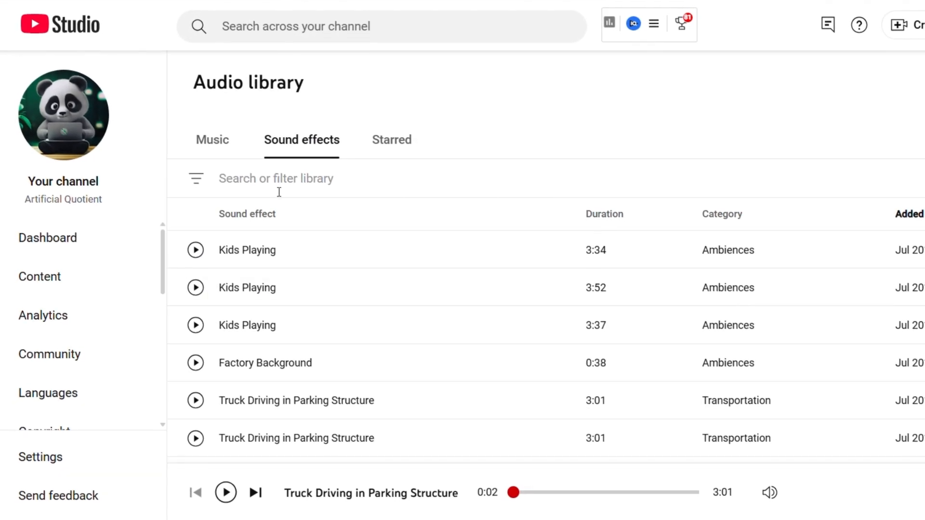
left_click(274, 180)
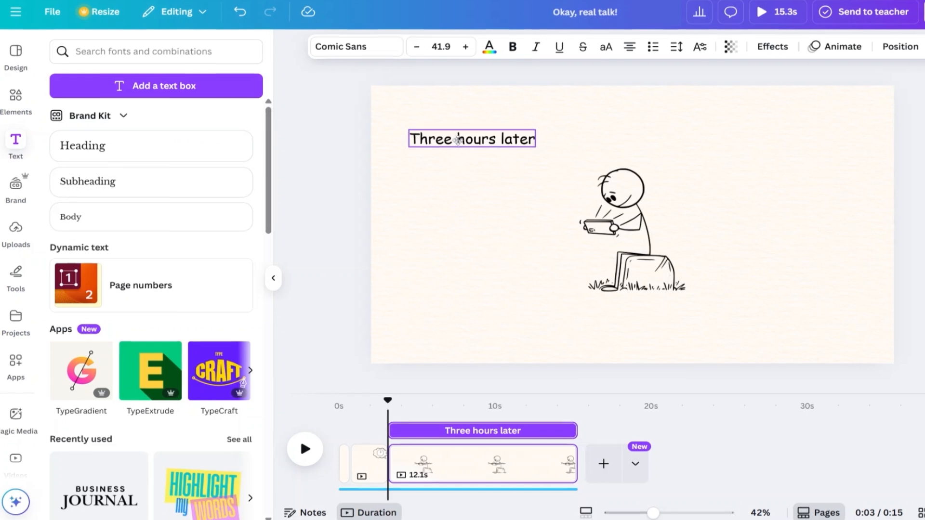
mouse_move(455, 130)
left_mouse_down()
mouse_move(452, 137)
mouse_move(451, 128)
left_mouse_up()
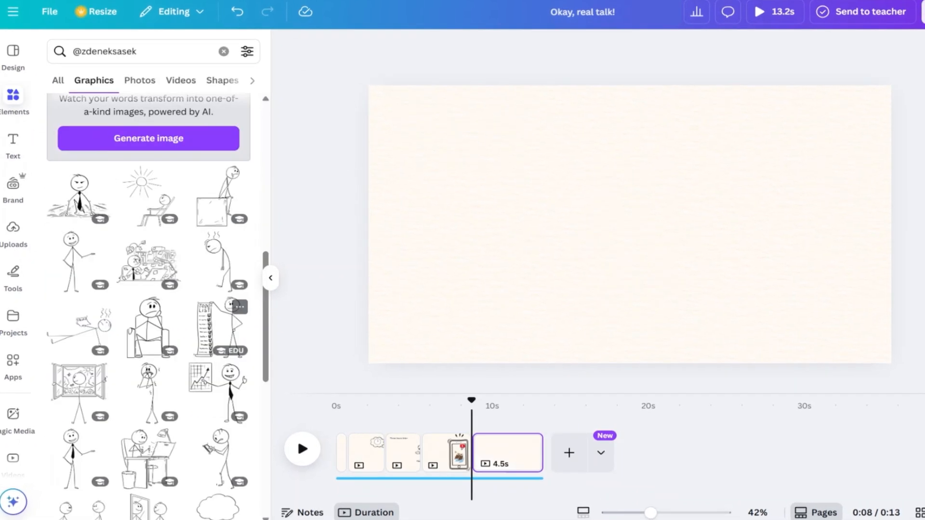
scroll(221, 241, "down", 5)
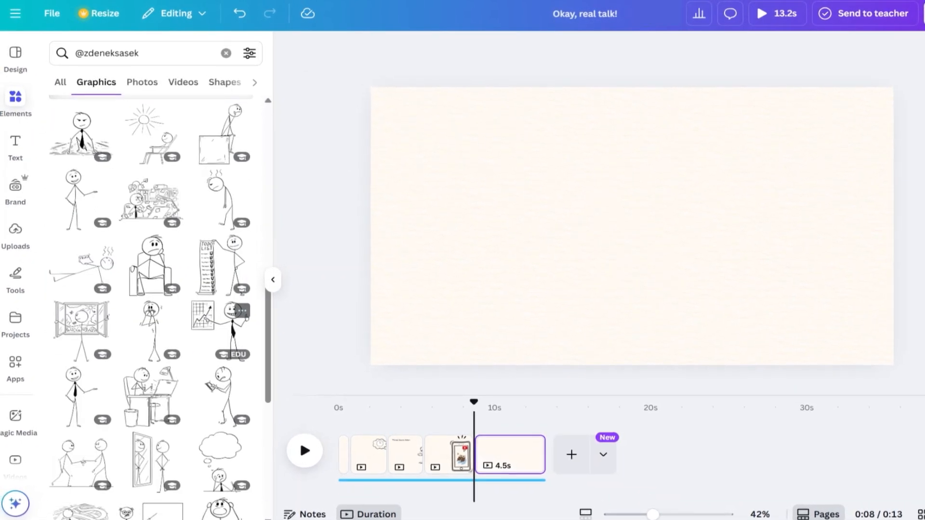
scroll(152, 299, "down", 2)
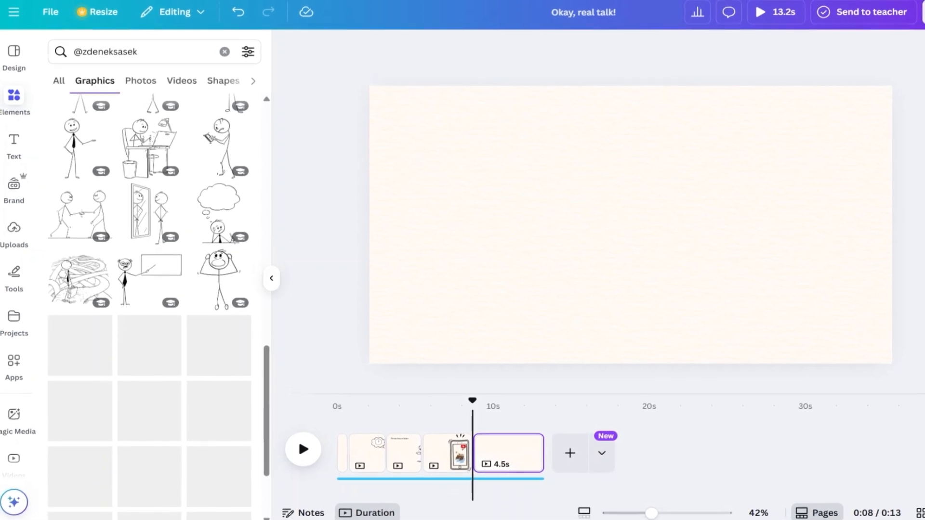
scroll(219, 342, "down", 4)
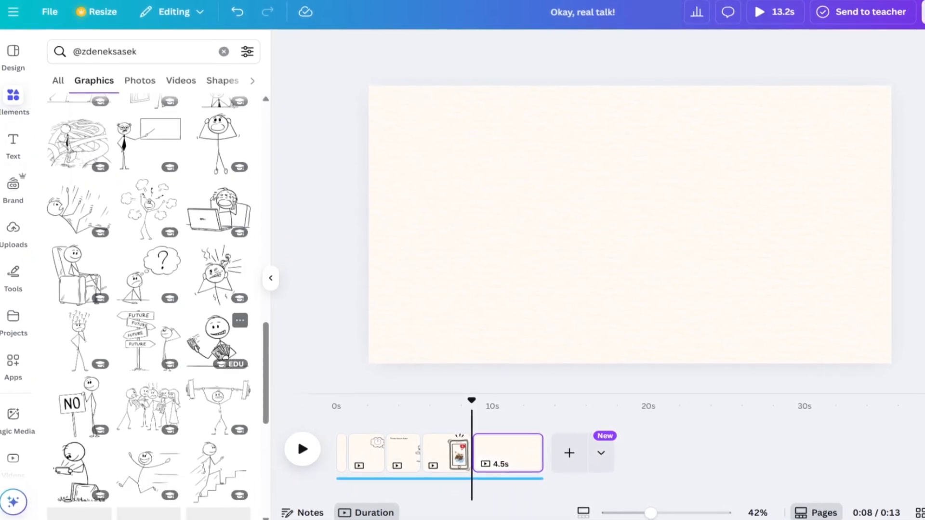
scroll(219, 347, "down", 1)
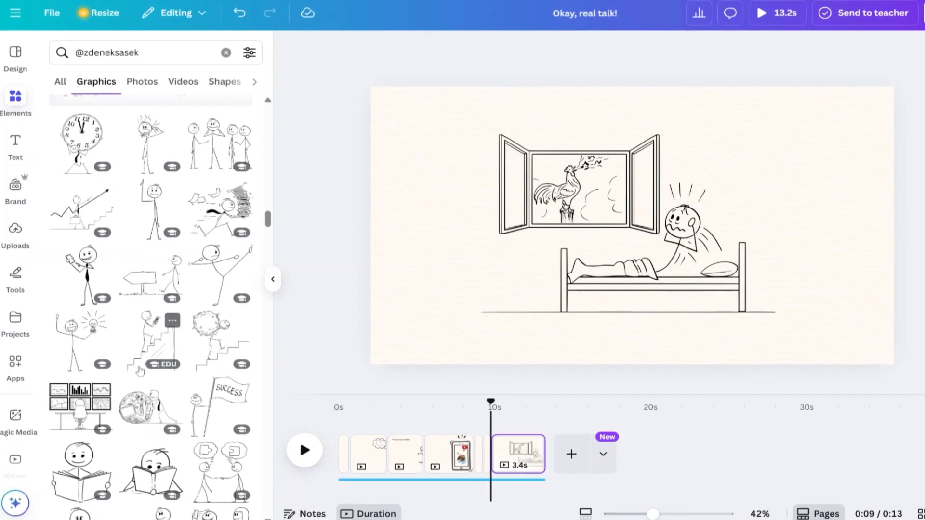
scroll(152, 343, "up", 1)
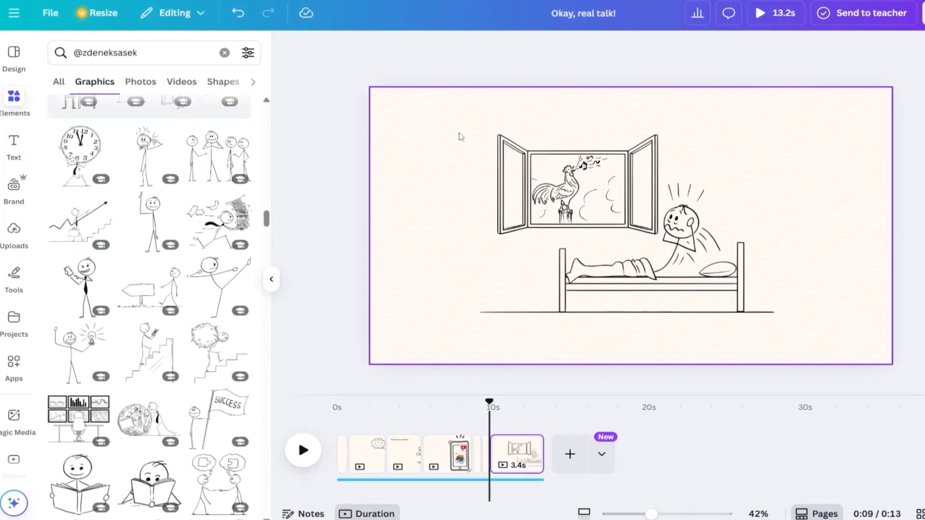